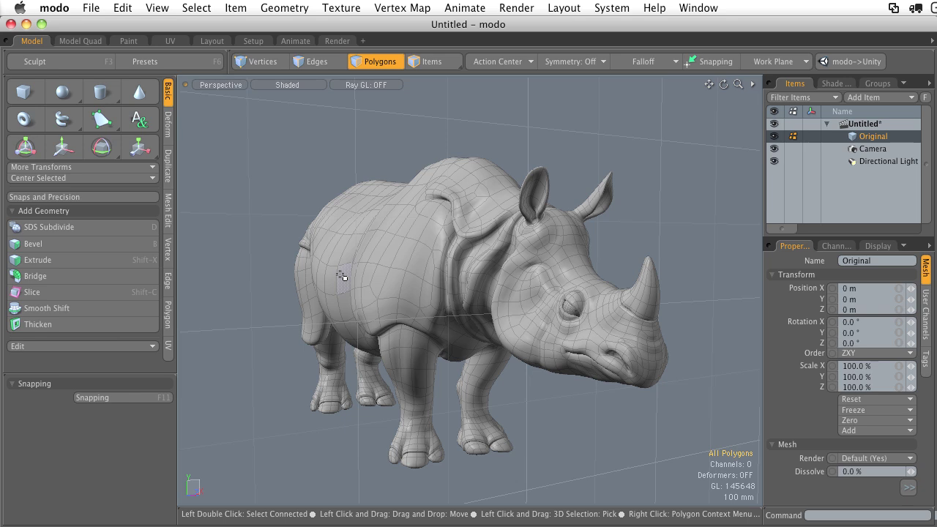
- Make two instances of the rhino mesh with Instance Clone, offset 1.605 m along X
left_click_drag(525, 278, 503, 277, "ctrl+alt")
mouse_move(503, 277)
left_mouse_down("alt")
mouse_move(489, 276)
mouse_move(502, 291)
left_mouse_up("alt")
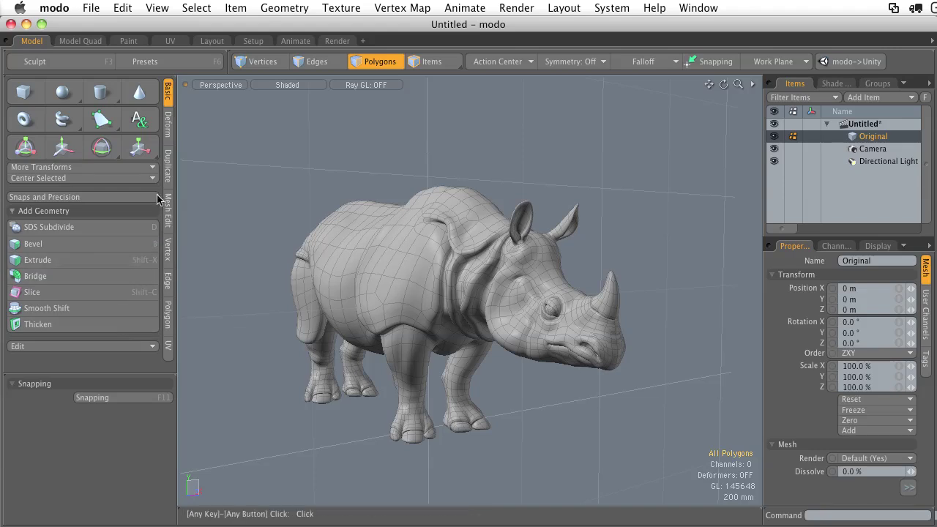
left_click(168, 167)
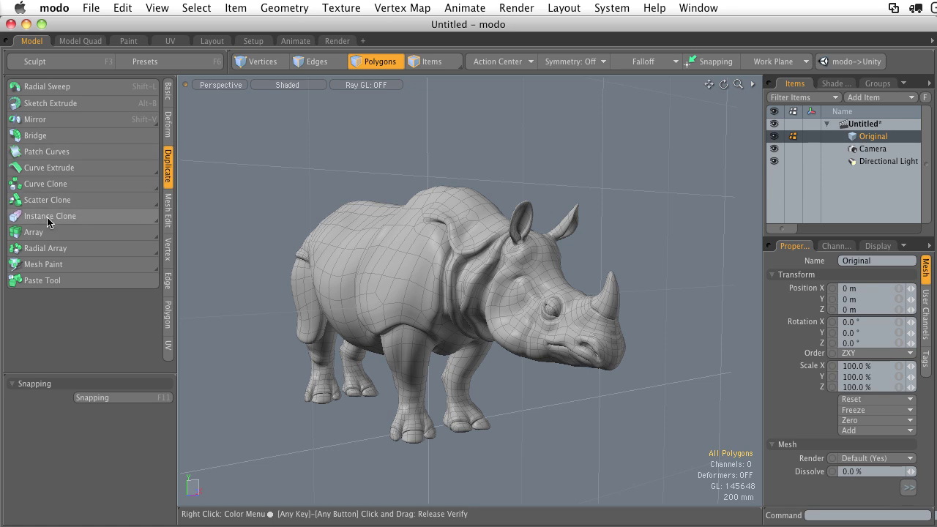
left_click(155, 221)
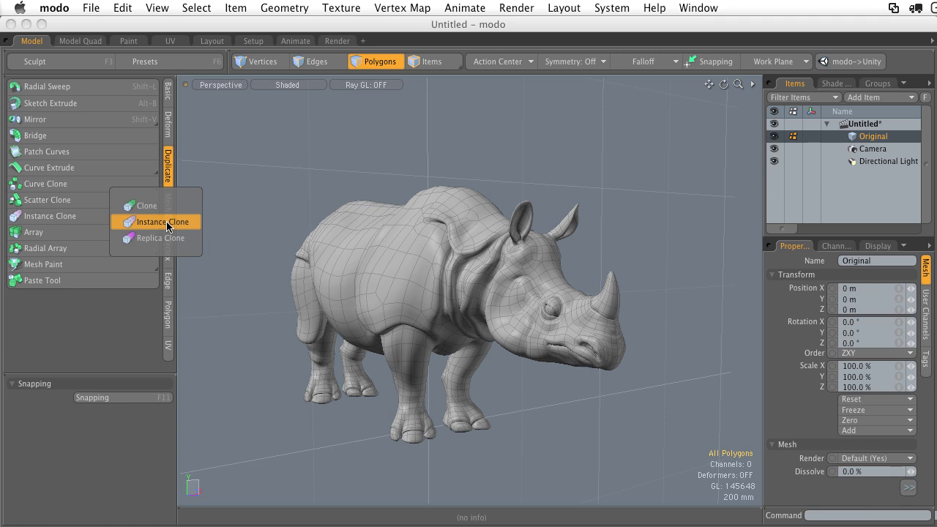
left_click(168, 226)
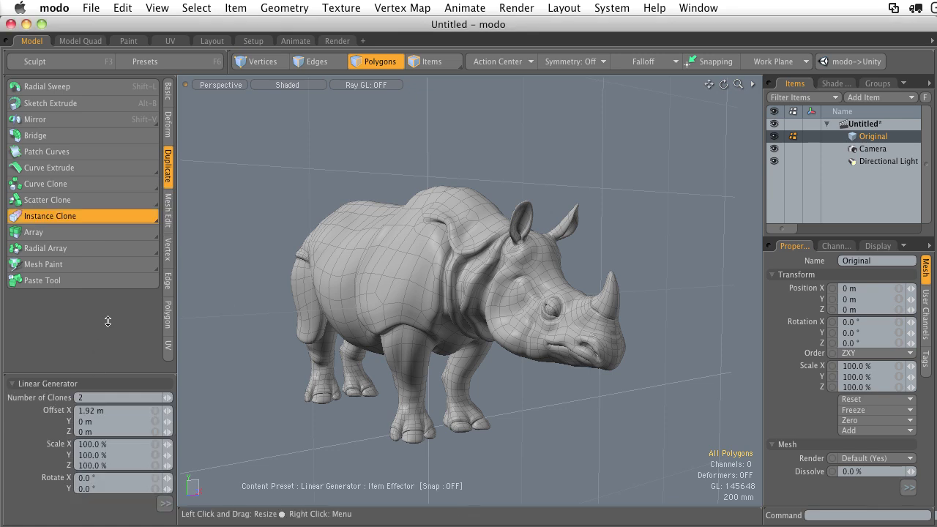
left_click_drag(108, 321, 110, 215)
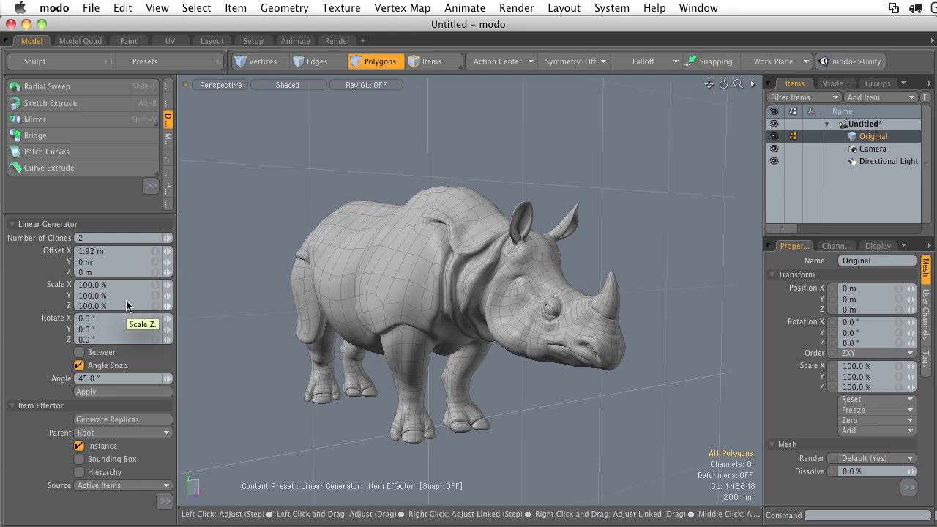
left_click_drag(278, 323, 293, 341, "alt")
key("3")
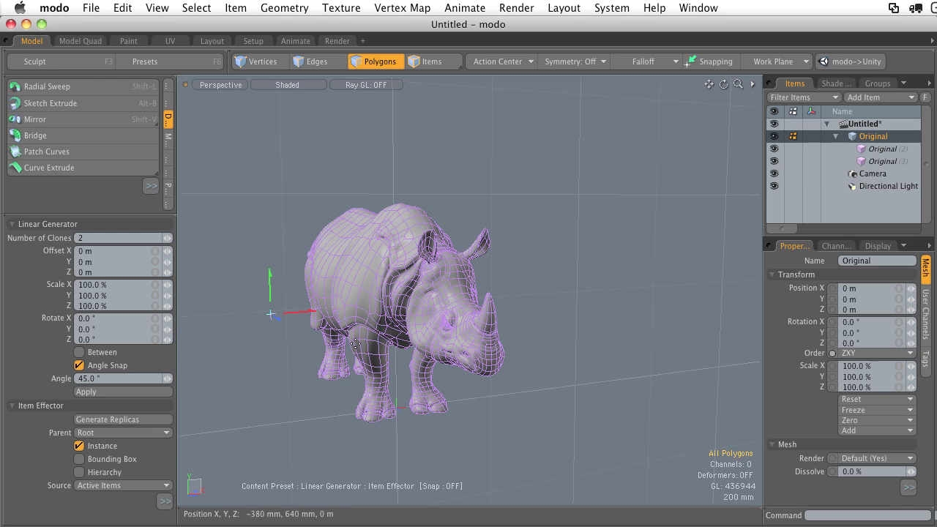
left_click_drag(309, 317, 360, 269)
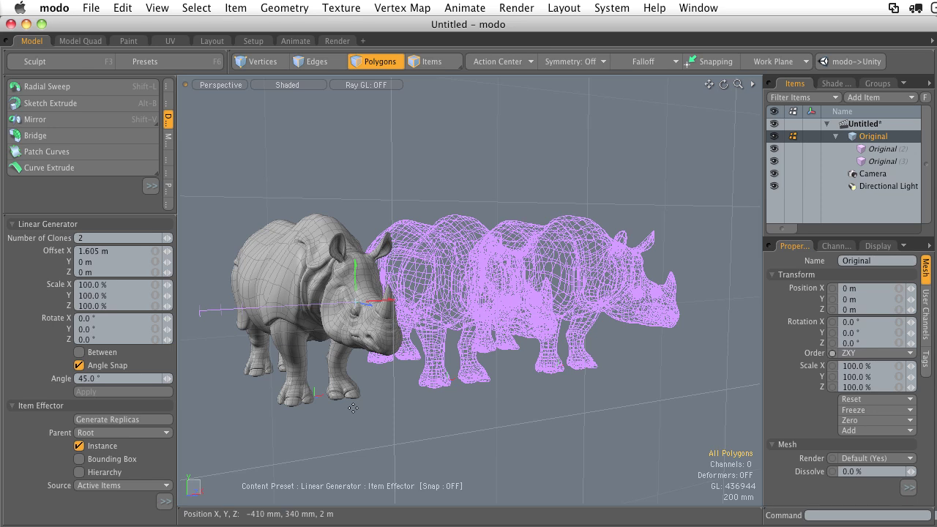
left_click_drag(451, 287, 511, 280, "alt")
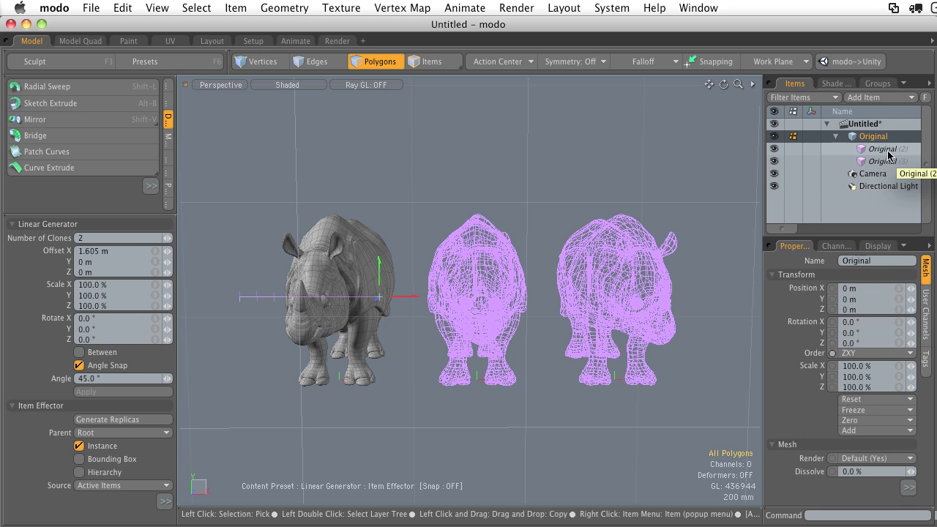
key("alt")
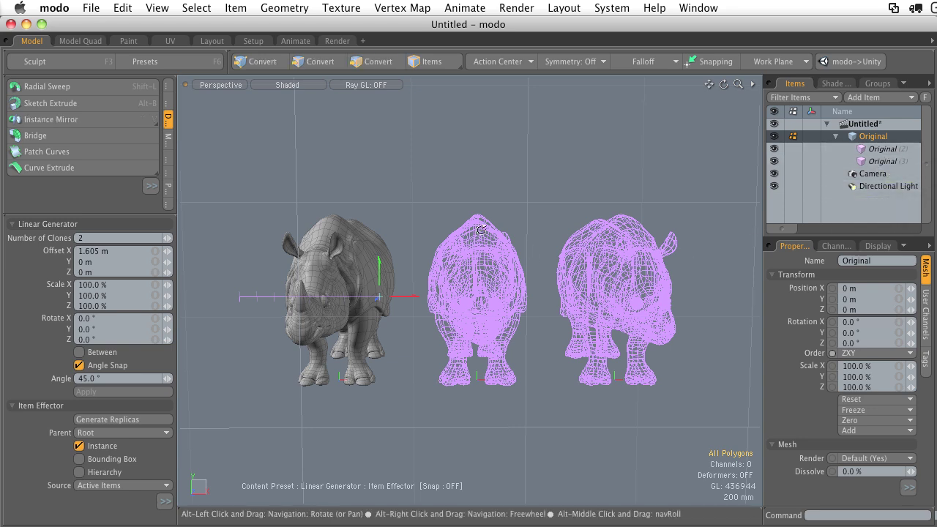
left_click_drag(480, 230, 547, 248, "alt")
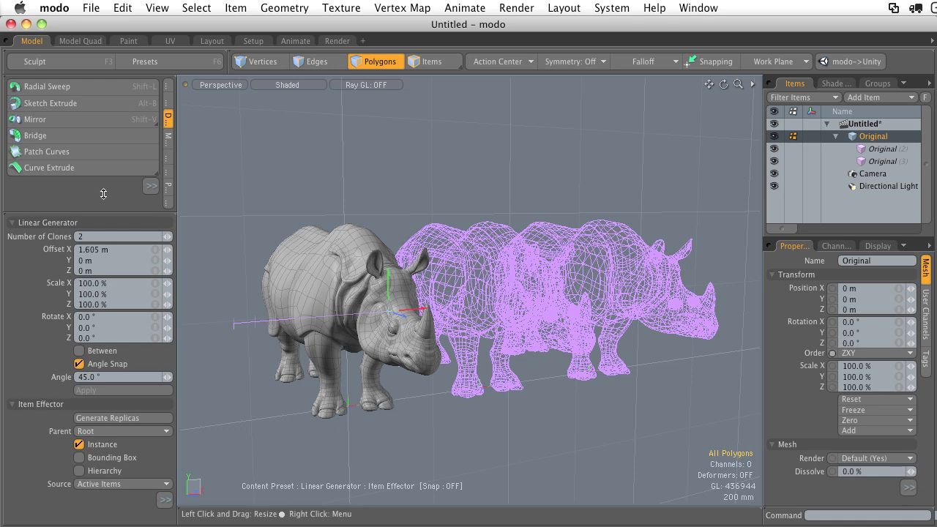
- Set the clones' Parent option to Hierarchy and expand the first instance in the item list
left_click_drag(101, 213, 101, 169)
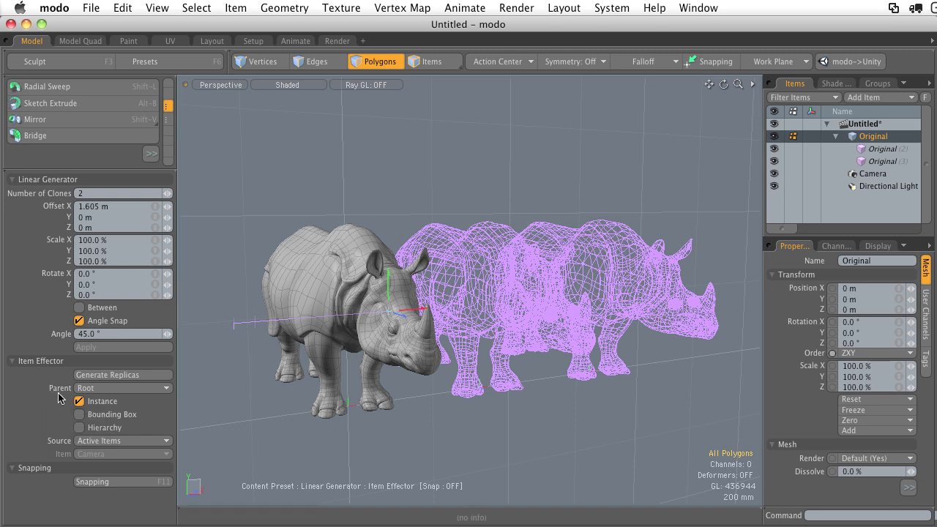
left_click(113, 388)
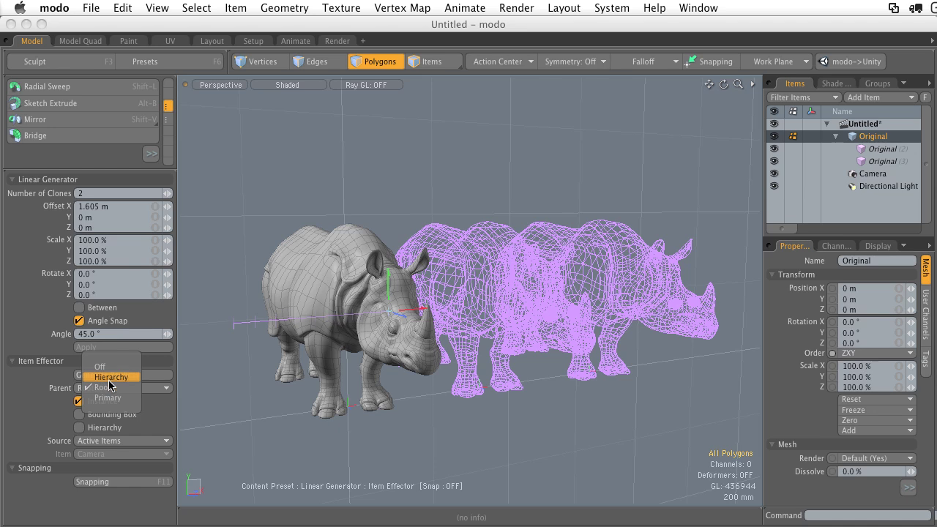
left_click(112, 380)
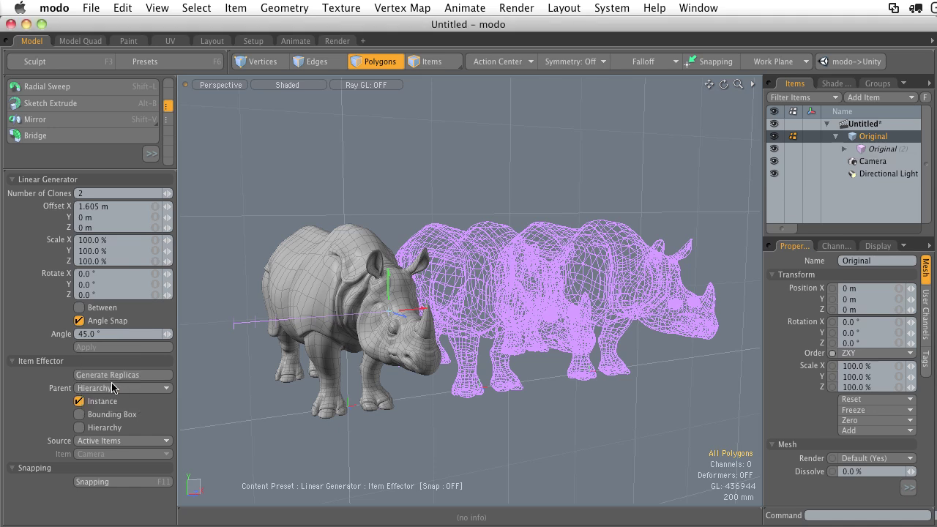
left_click(887, 148)
left_click(845, 149)
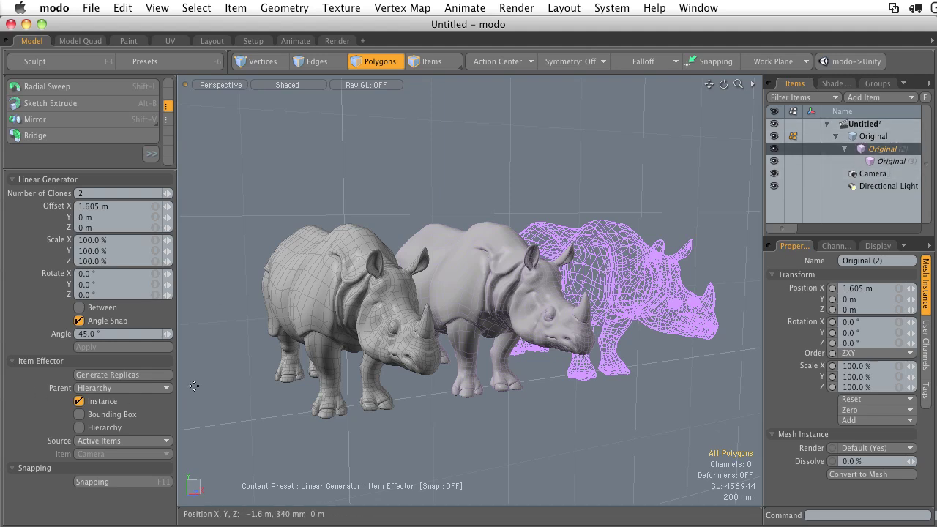
- Return the clones' Parent option to Root, dropping the tool and undoing the latest changes along the way
left_click(97, 388)
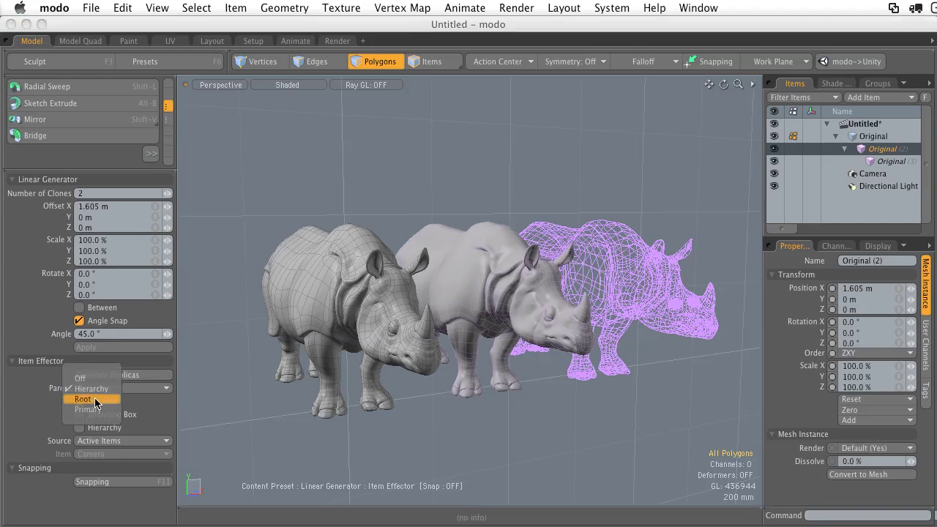
left_click(93, 399)
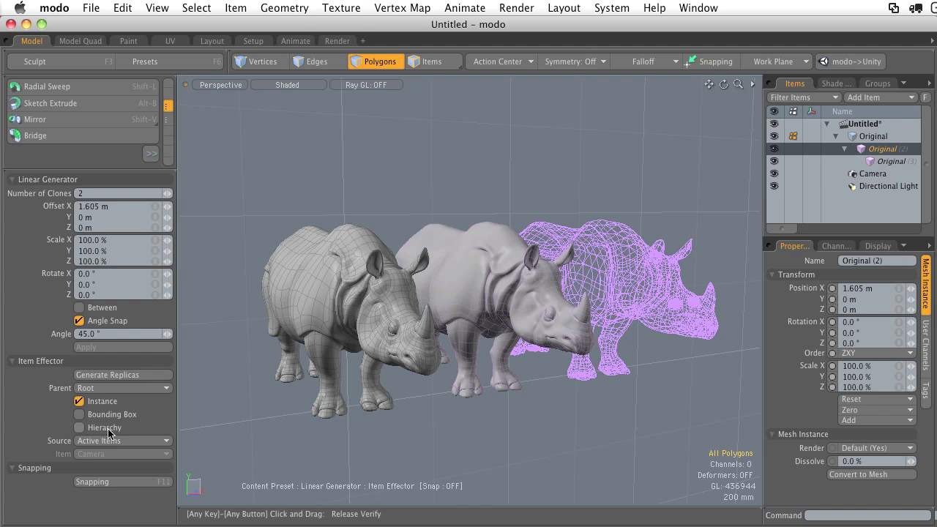
key("space")
key("super+z")
key("super+z")
key("super+z")
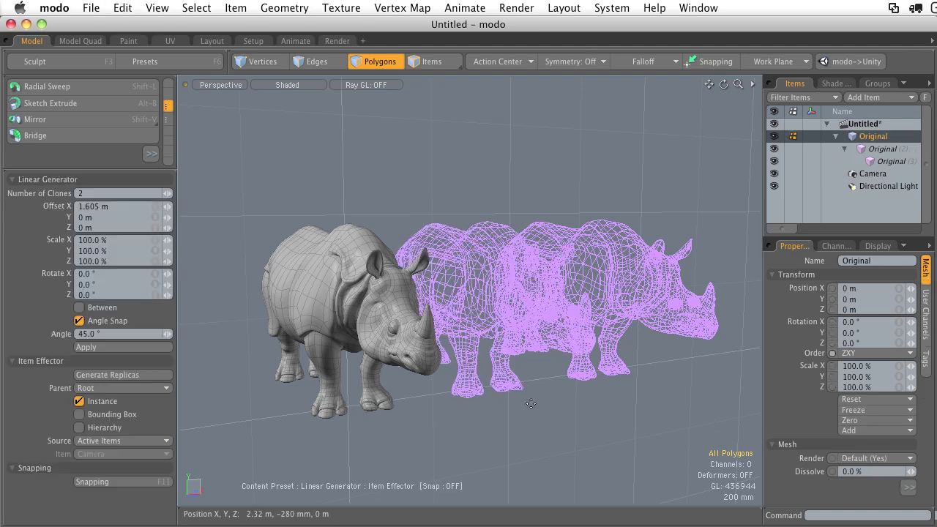
left_click(119, 388)
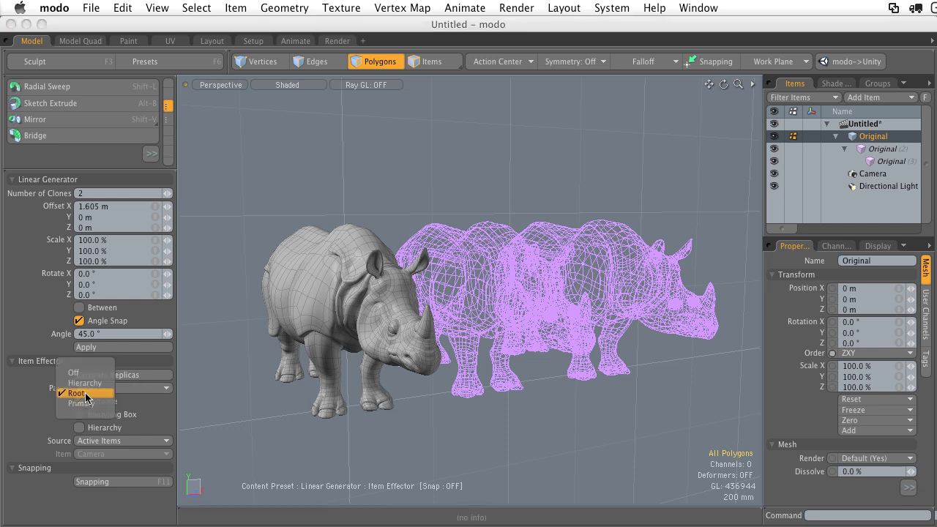
left_click(86, 395)
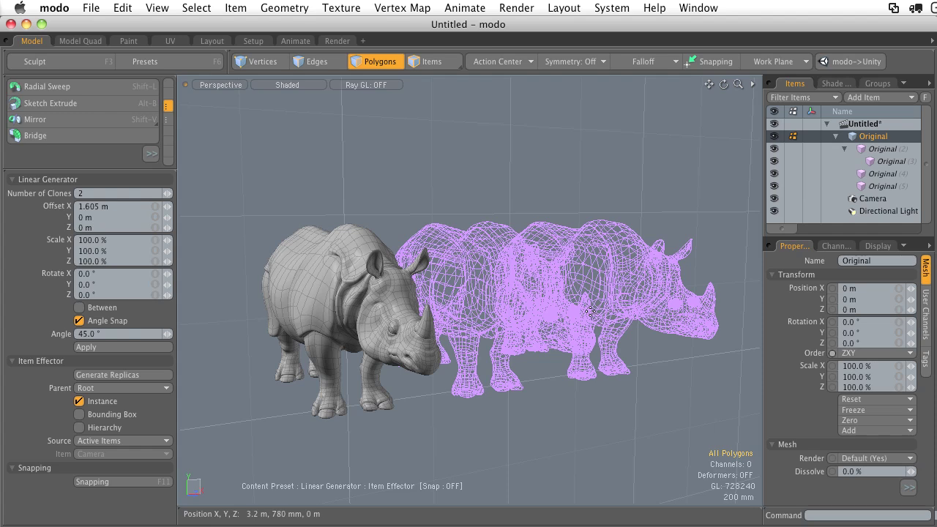
- Undo all the instance cloning so only the original rhino mesh is left
key("super+z")
key("super+z")
key("super+z")
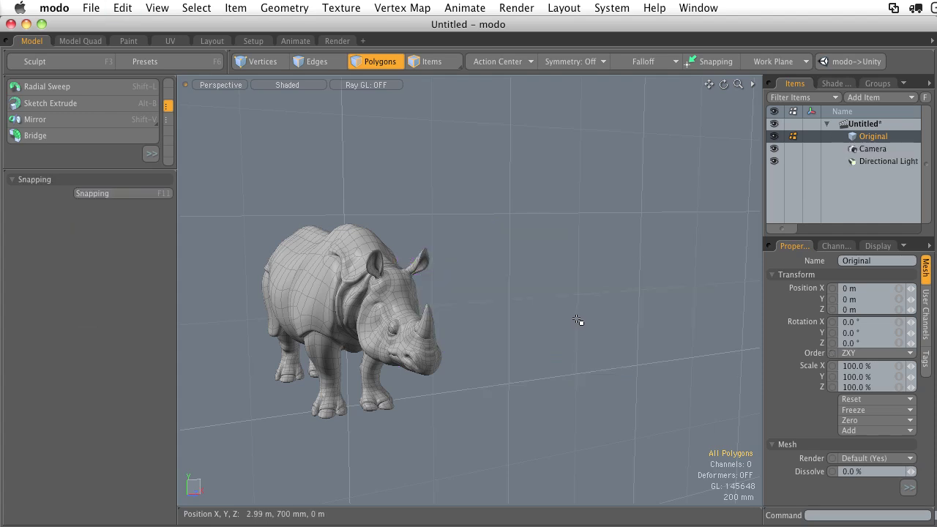
- Make two instances of the original rhino with Instance Clone, offset 1.67 m along X
left_click_drag(110, 170, 112, 338)
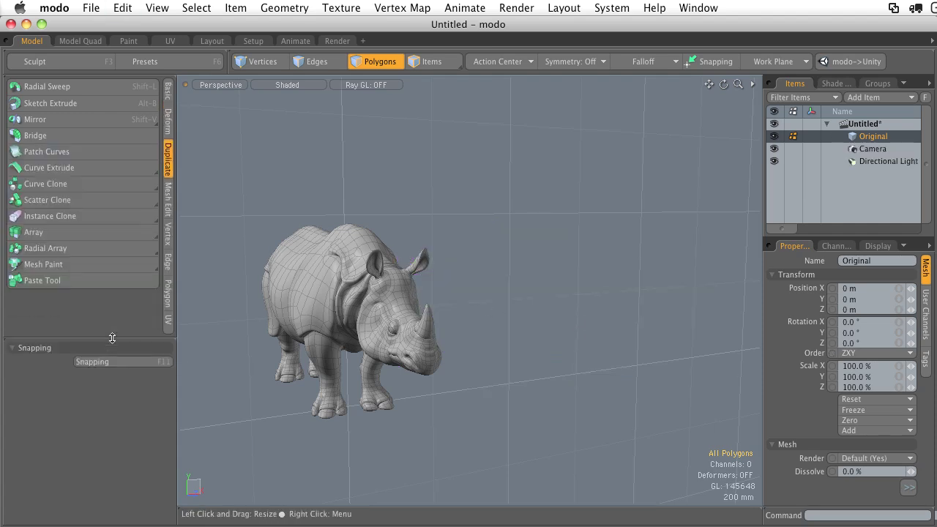
left_click(70, 216)
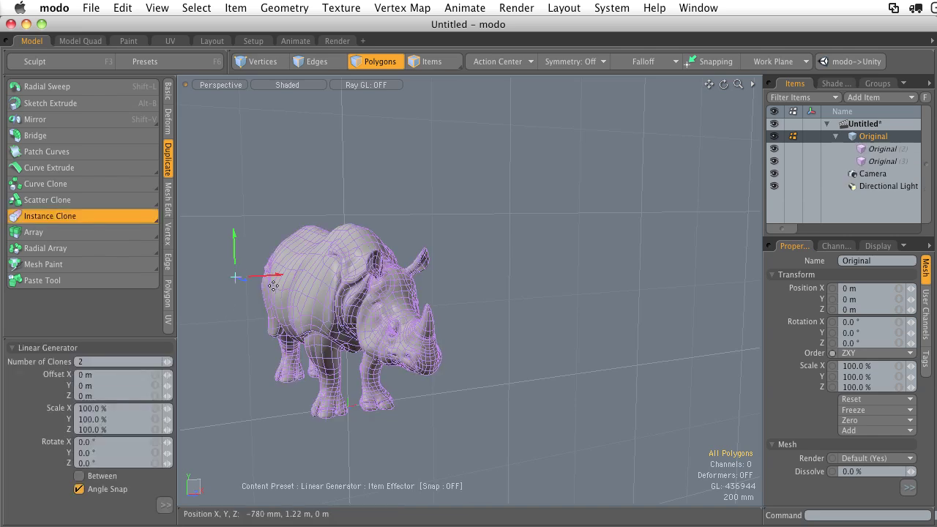
mouse_move(273, 286)
left_mouse_down()
mouse_move(432, 269)
mouse_move(478, 277)
mouse_move(448, 284)
left_mouse_up()
left_click_drag(432, 284, 366, 270, "alt+shift")
- Collapse the Linear Generator settings and examine the Item Effector options and the new rhino instances
left_click(61, 346)
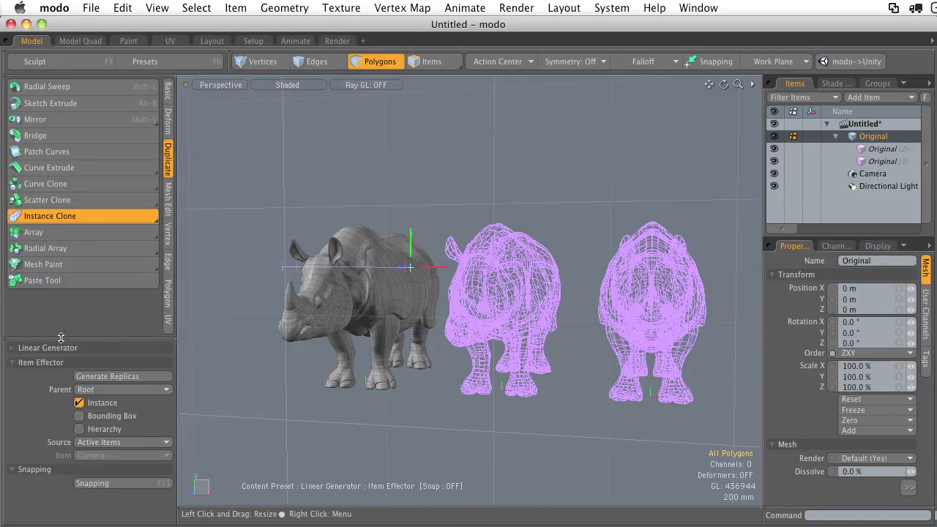
left_click_drag(61, 338, 66, 192)
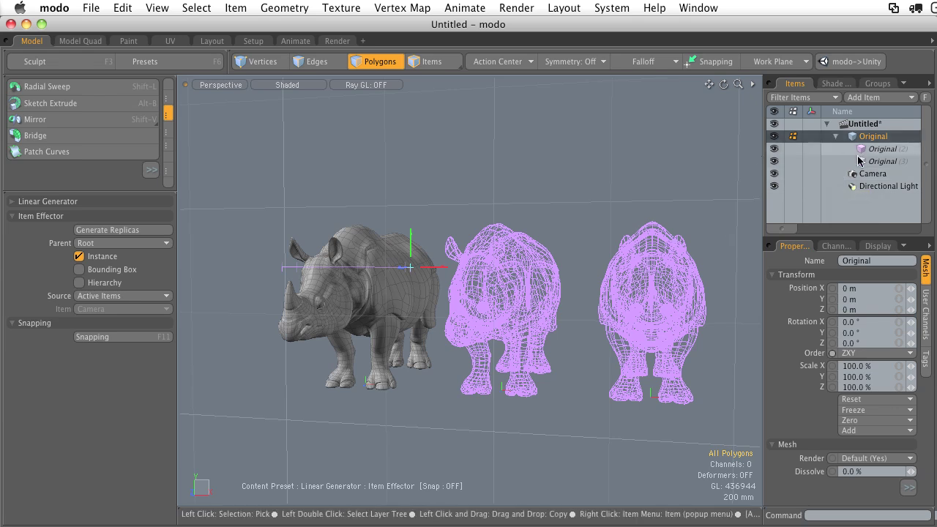
mouse_move(483, 271)
left_mouse_down("alt")
mouse_move(576, 270)
mouse_move(478, 263)
left_mouse_up("alt")
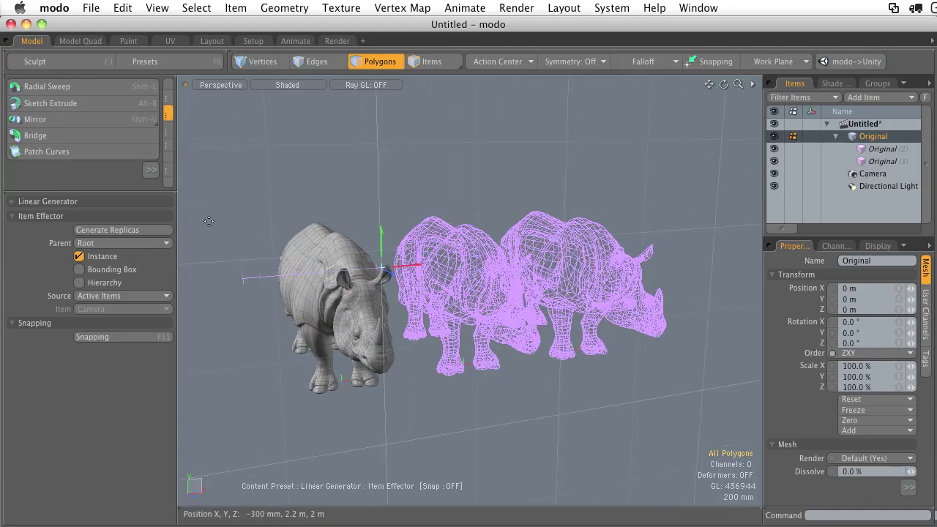
- Set the number of clones to 40 and look through the resulting row and item list
left_click(11, 202)
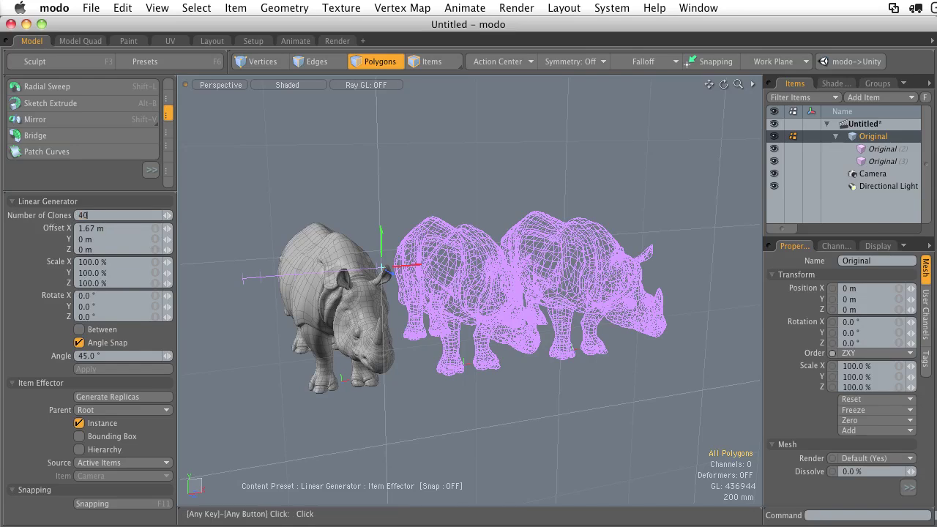
mouse_move(381, 292)
left_mouse_down("ctrl+alt")
mouse_move(352, 288)
mouse_move(476, 266)
left_mouse_up("ctrl+alt")
key("3")
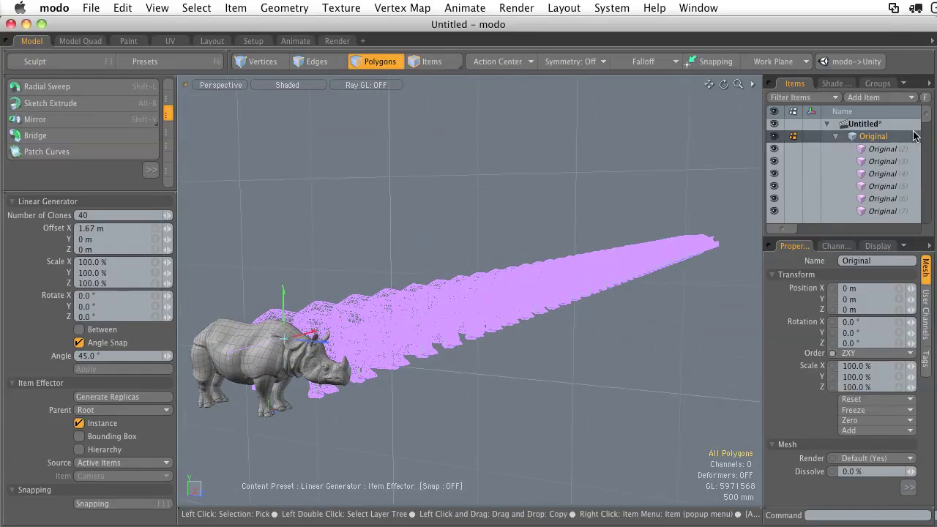
left_click_drag(931, 120, 930, 129)
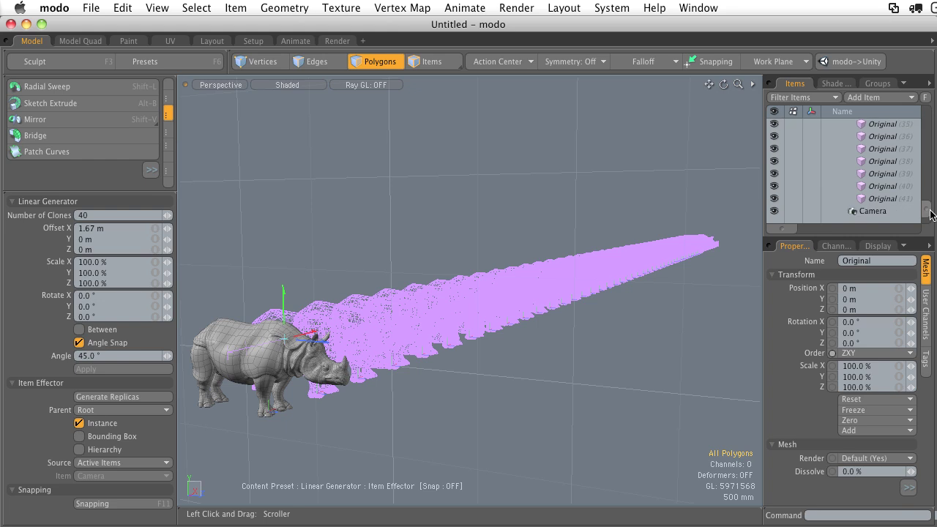
left_click_drag(931, 131, 925, 101)
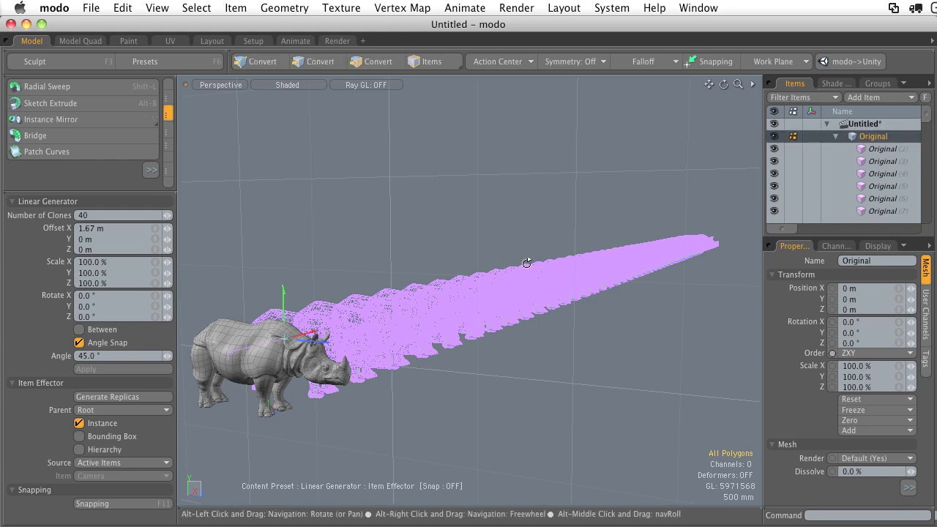
left_click_drag(497, 262, 368, 204, "alt")
- Reduce the number of clones to 3 and inspect the shorter row of rhinos
left_click(79, 215)
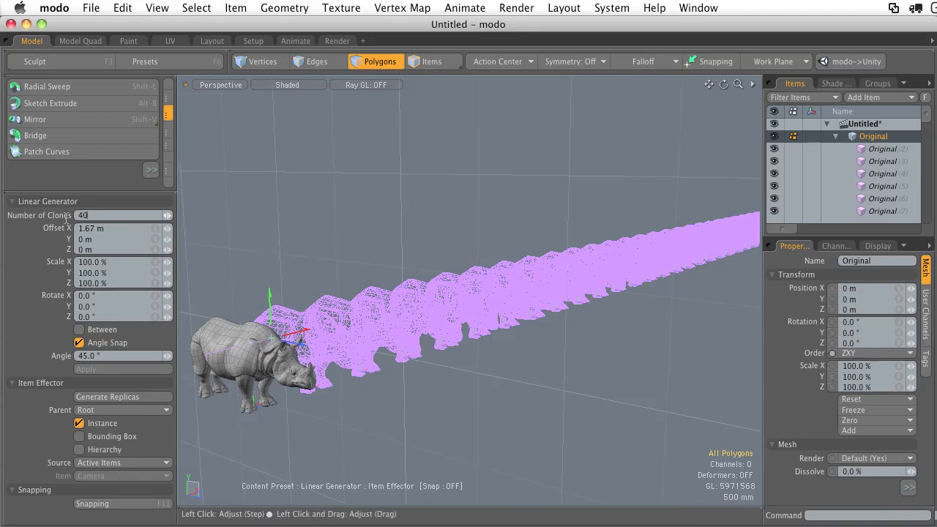
type("3")
key("Return")
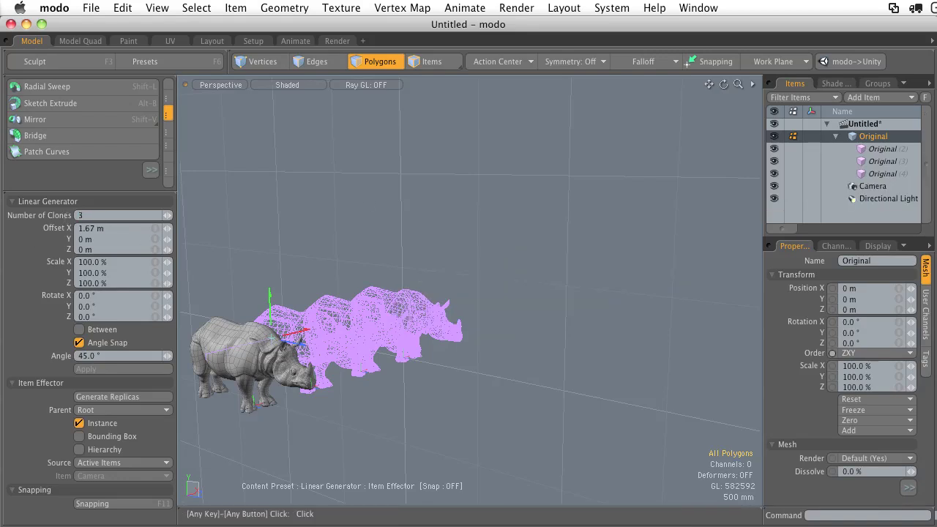
scroll(515, 244, "up", 5)
scroll(515, 244, "down", 5)
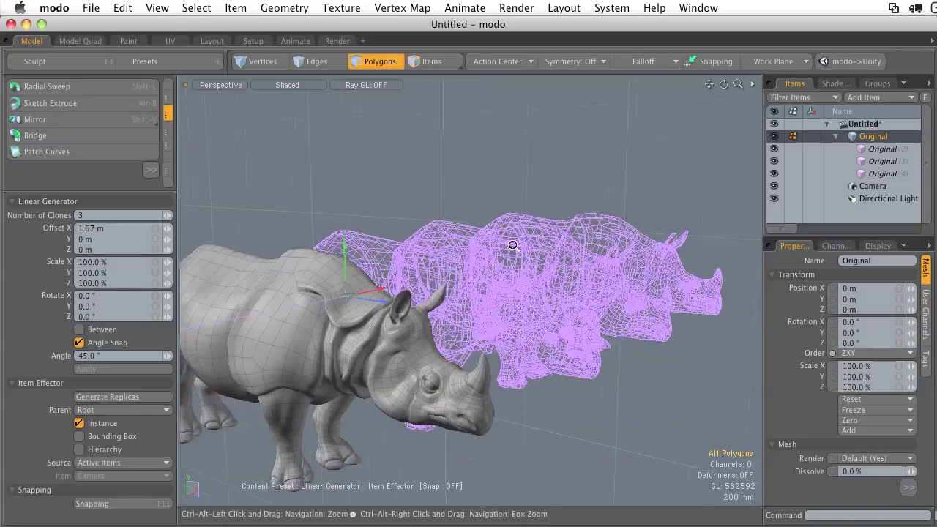
left_click_drag(515, 244, 390, 244, "alt")
left_click_drag(458, 247, 333, 247, "alt")
- Set the number of clones to 2 and drop the Instance Clone tool
left_click(167, 217)
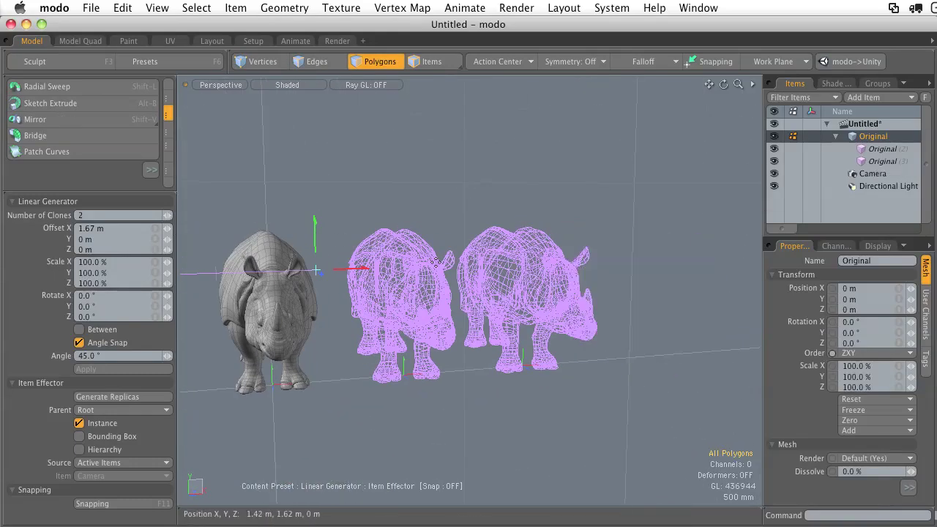
scroll(432, 254, "up", 4)
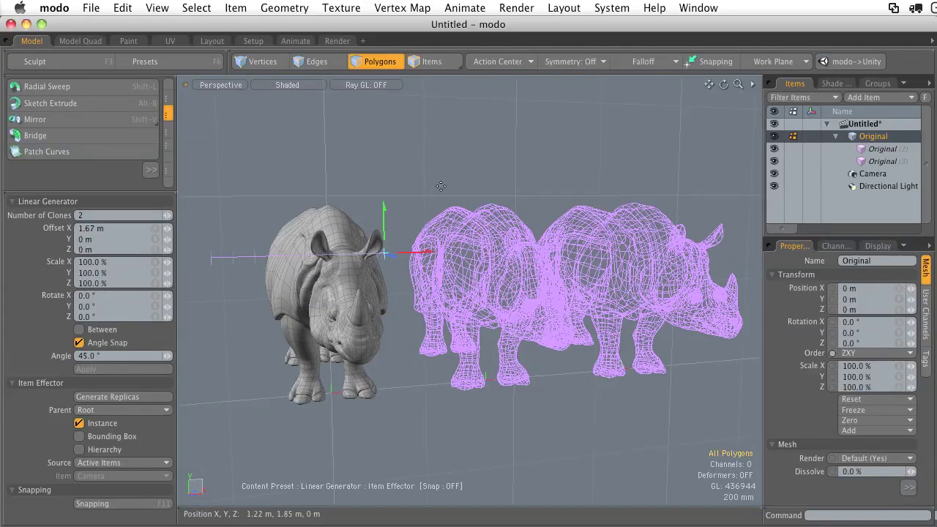
key("space")
left_click_drag(460, 179, 628, 196, "alt")
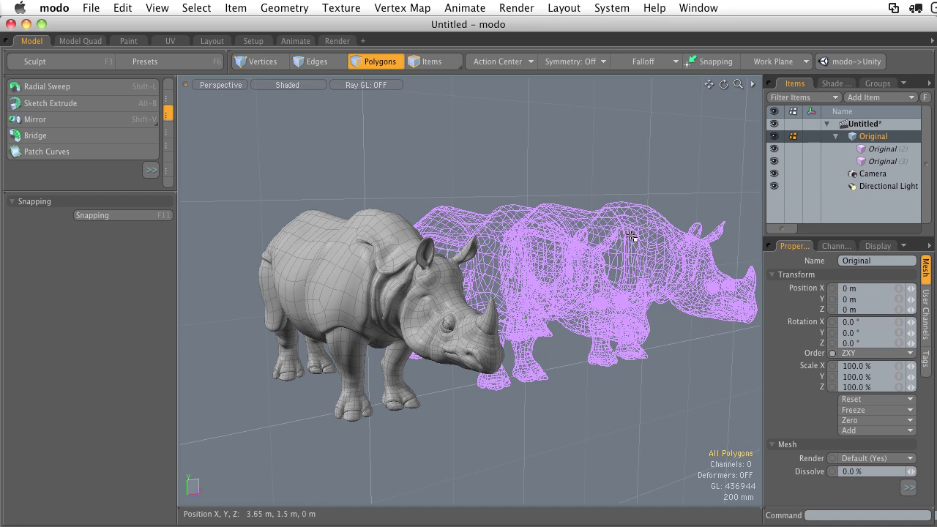
- Switch to polygon selection and examine the original rhino and its two wireframe instances up close and from several angles
left_click_drag(631, 237, 512, 242, "alt")
key("3")
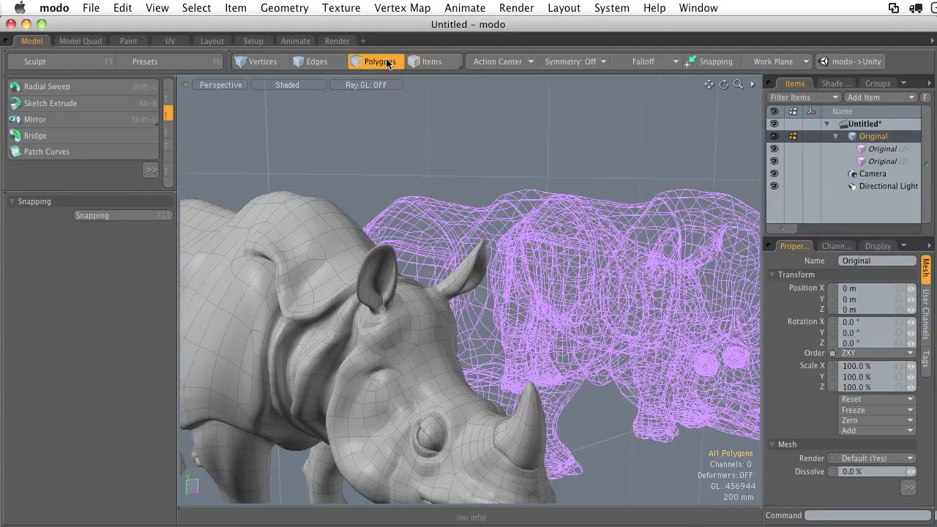
left_click_drag(495, 163, 401, 173, "ctrl+alt")
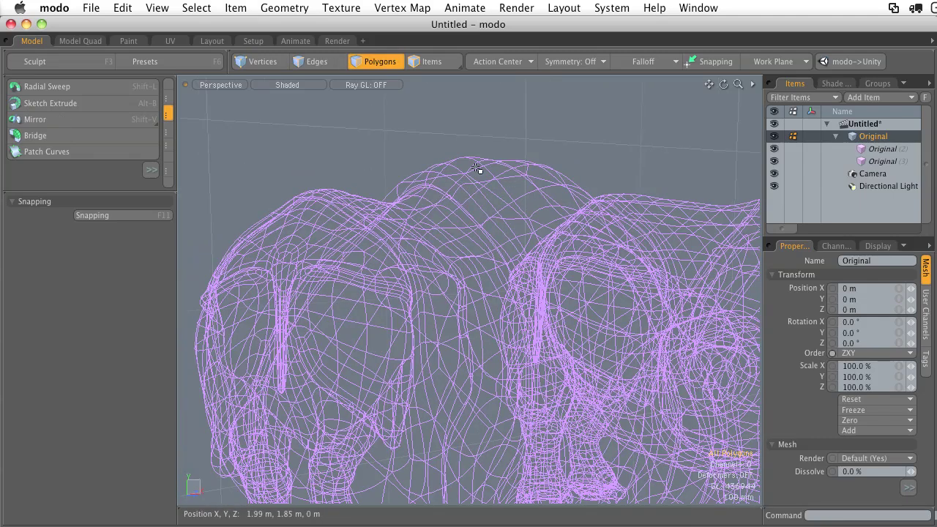
left_click_drag(476, 167, 510, 236, "alt")
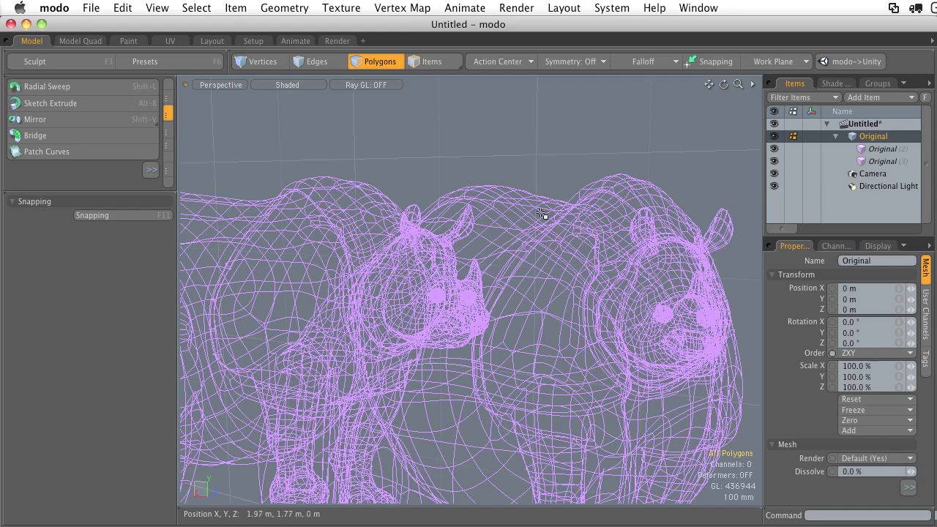
left_click_drag(617, 346, 540, 240, "alt")
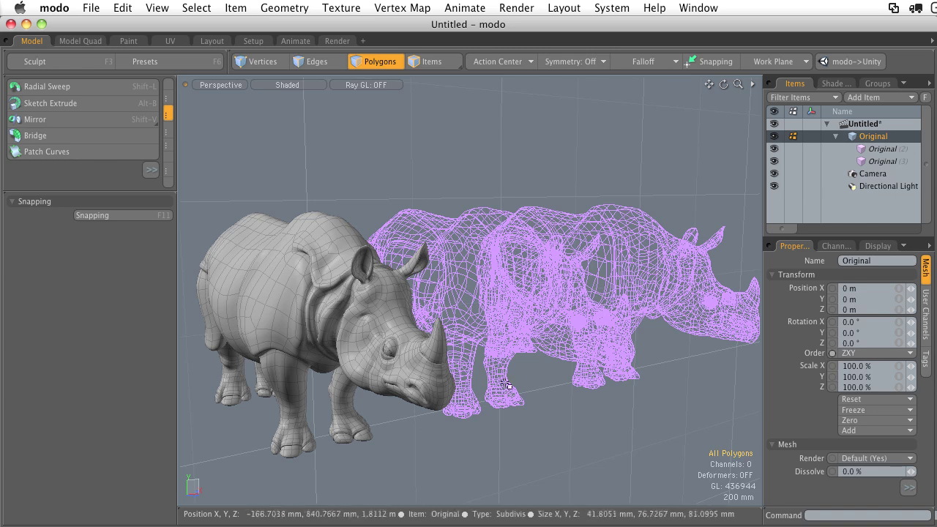
left_click_drag(395, 315, 338, 291, "alt")
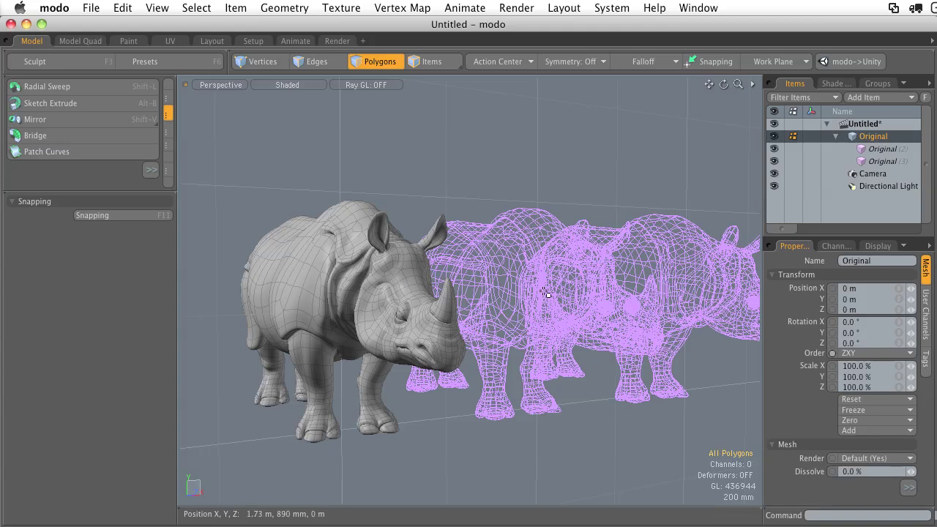
left_click_drag(560, 282, 532, 279, "alt")
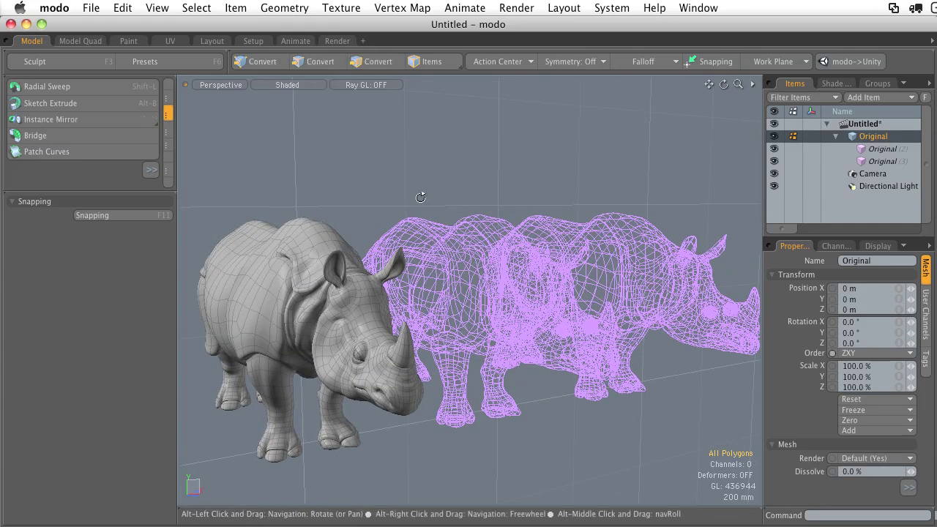
- Select a few polygons on the original rhino's front horn and grow the selection to cover the horn
left_click_drag(422, 195, 370, 192, "alt")
left_click_drag(370, 191, 480, 214, "alt+shift")
left_click_drag(480, 214, 659, 227, "alt")
left_click_drag(658, 227, 549, 216, "alt+shift")
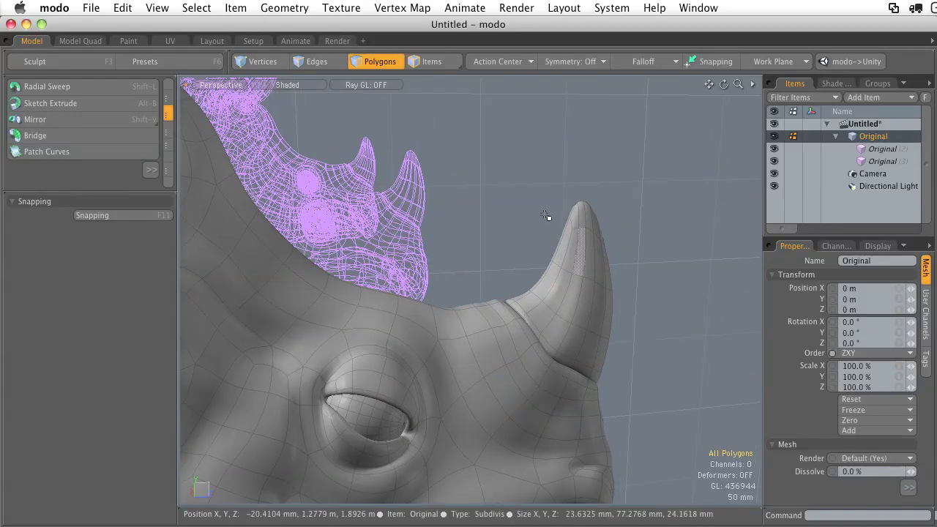
left_click_drag(549, 289, 573, 298)
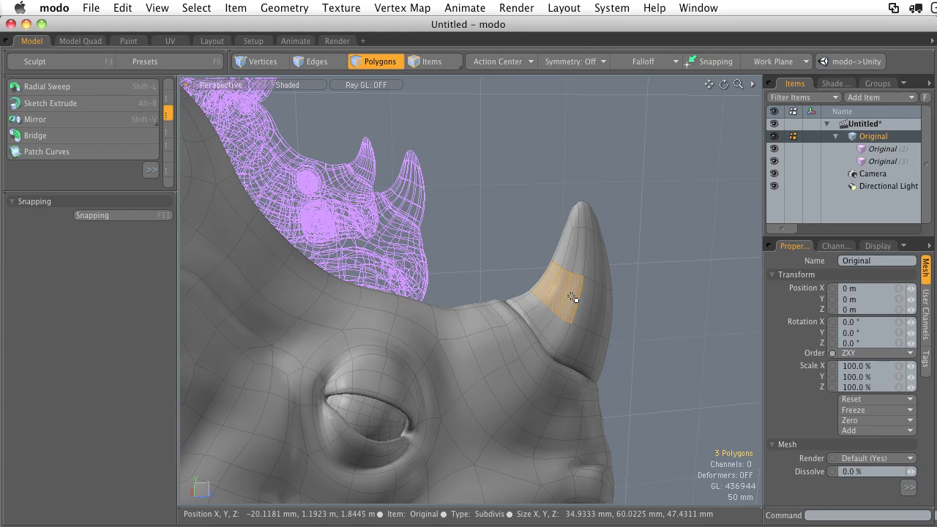
key("shift+Up")
key("shift+Up")
key("shift+Up")
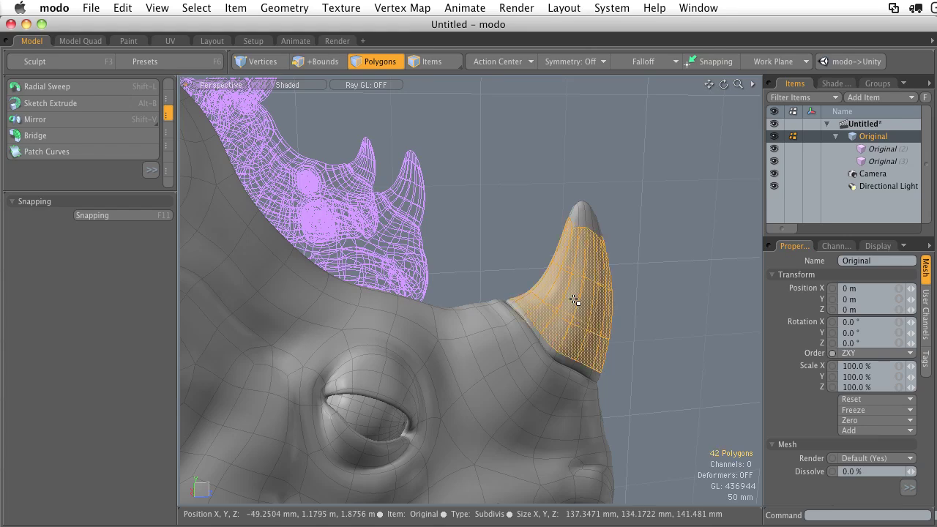
- Bend the selected horn back and forth with the Bend tool, through angles of about -45° and 19.5°, and drop the tool
left_click_drag(575, 301, 520, 216, "alt")
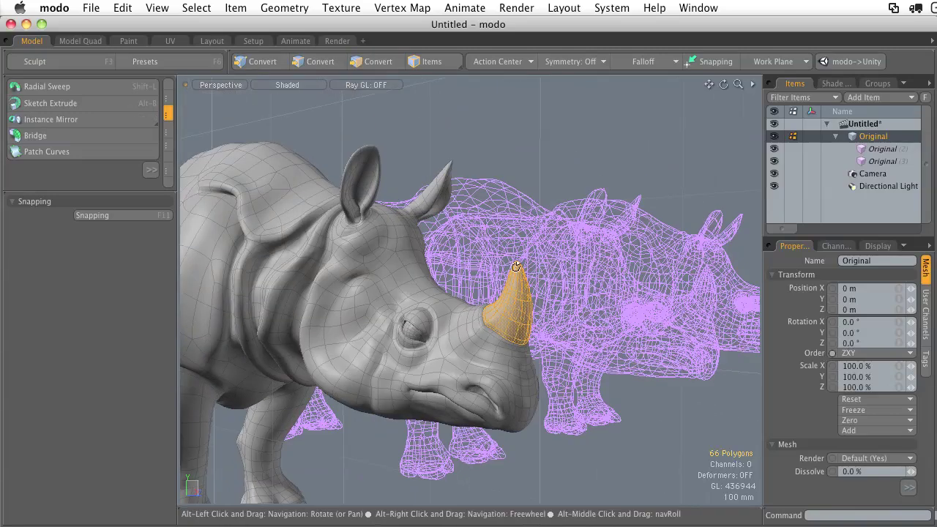
left_click_drag(574, 347, 233, 185, "alt")
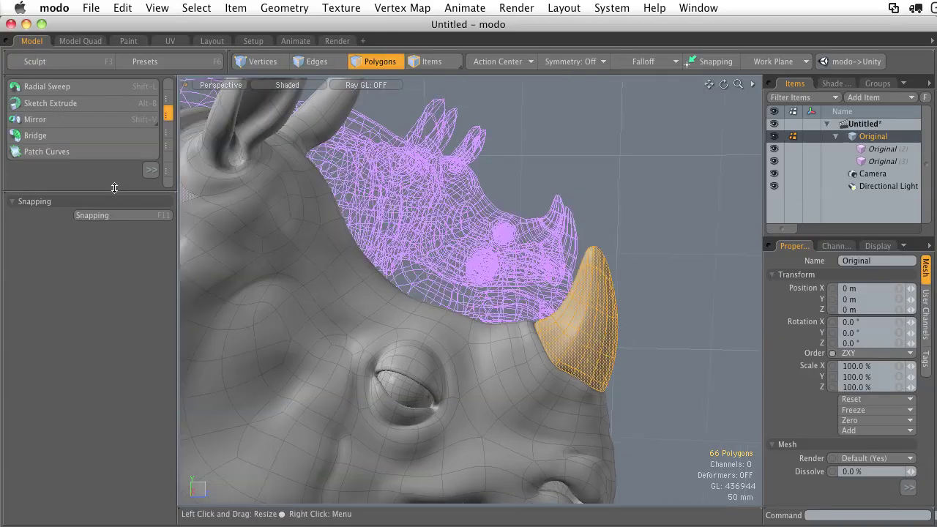
left_click(151, 169)
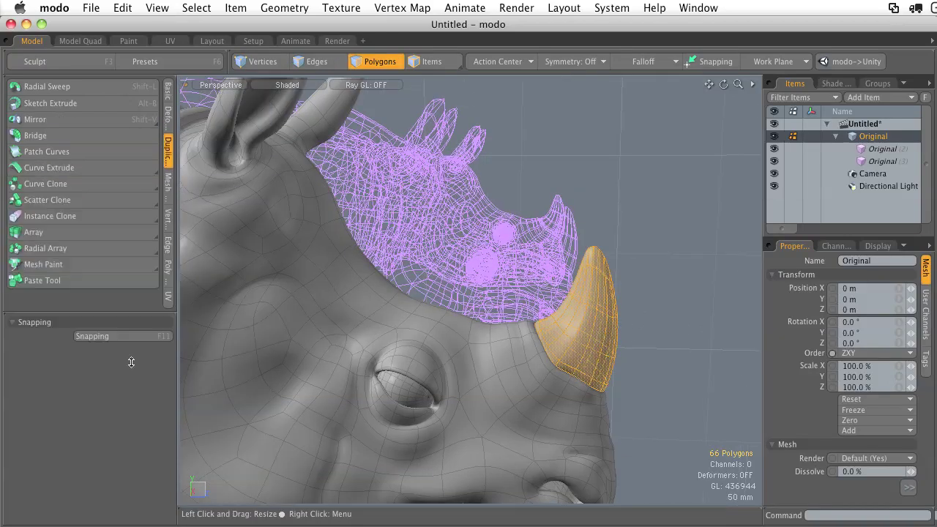
left_click(168, 129)
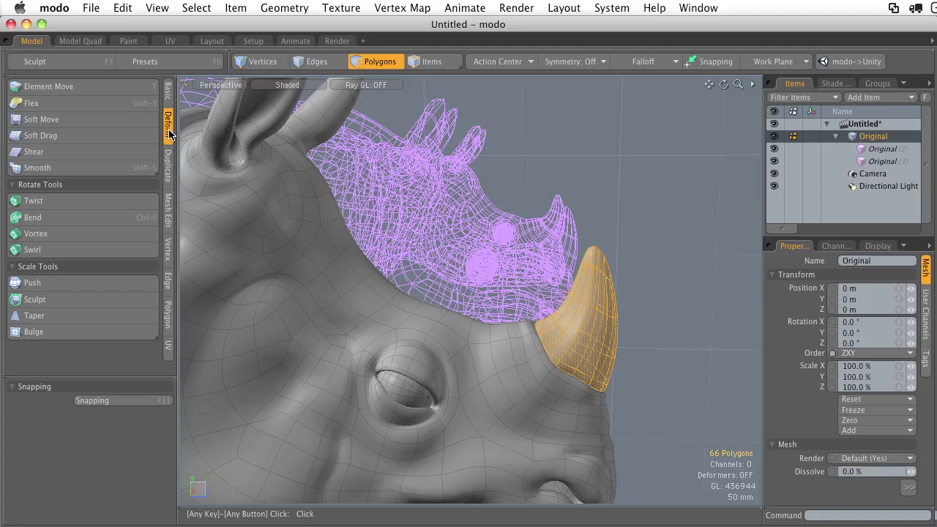
left_click(32, 218)
left_click_drag(469, 241, 485, 299, "alt")
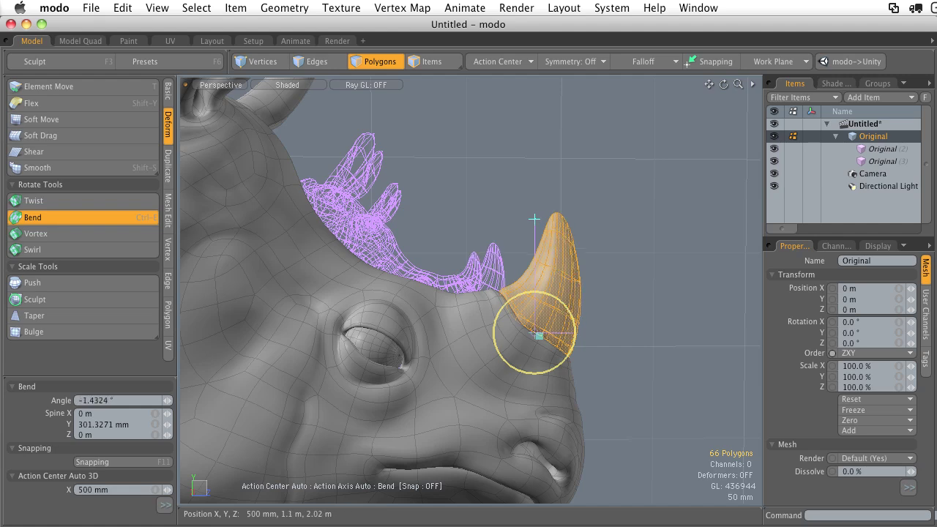
left_click_drag(483, 296, 477, 270)
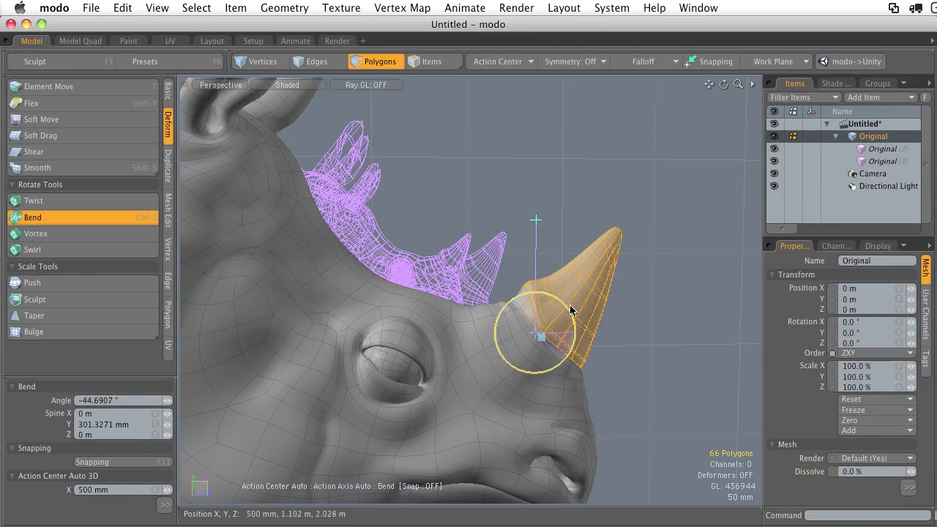
left_click_drag(561, 302, 540, 334)
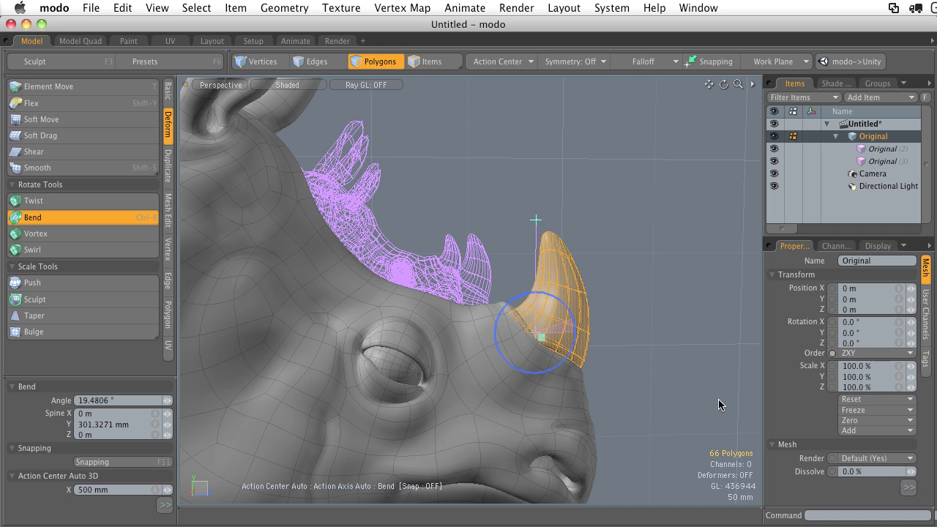
left_click_drag(566, 308, 329, 297)
key("space")
- Select a patch of polygons on the original rhino's flank, move it -400 mm along X, and clear the selection
left_click(660, 252)
key("w")
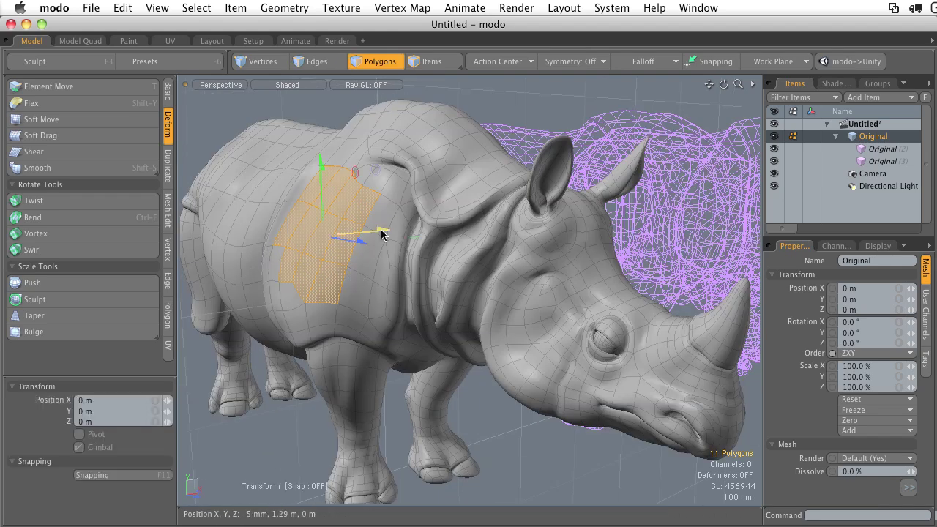
left_click_drag(380, 234, 455, 260)
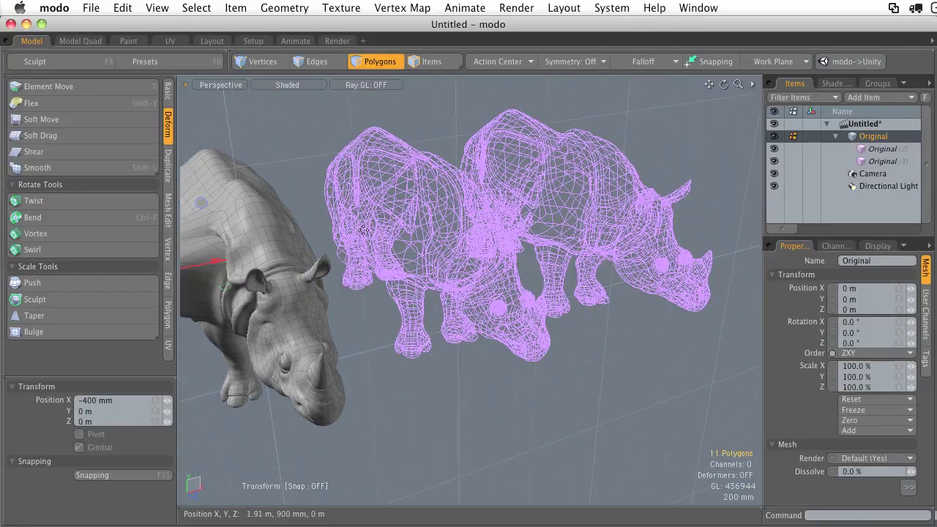
key("space")
left_click_drag(256, 147, 373, 159, "alt")
left_click(703, 180)
- Select the instance Original (2) and inspect its shaded, deformed flank beside the original rhino
left_click(882, 148)
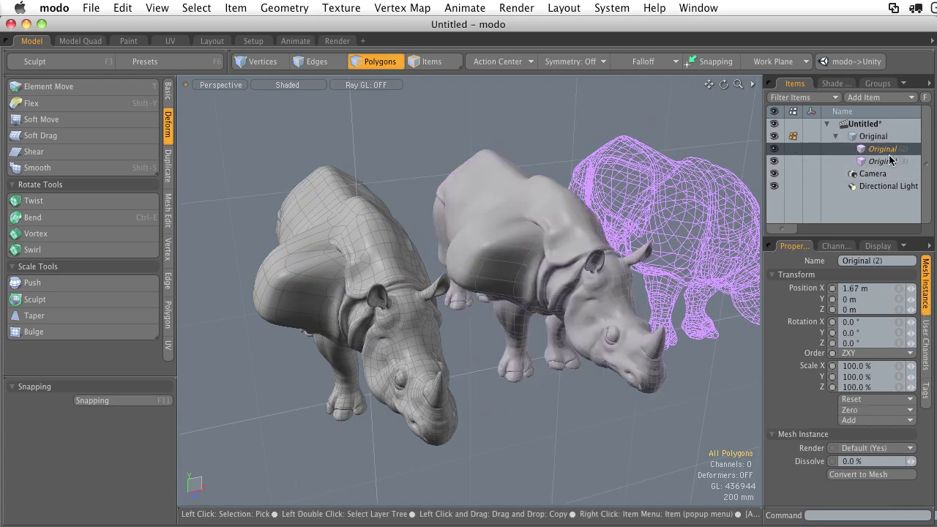
mouse_move(432, 146)
left_mouse_down("alt+shift")
mouse_move(462, 196)
mouse_move(278, 158)
mouse_move(412, 171)
mouse_move(440, 197)
left_mouse_up("alt+shift")
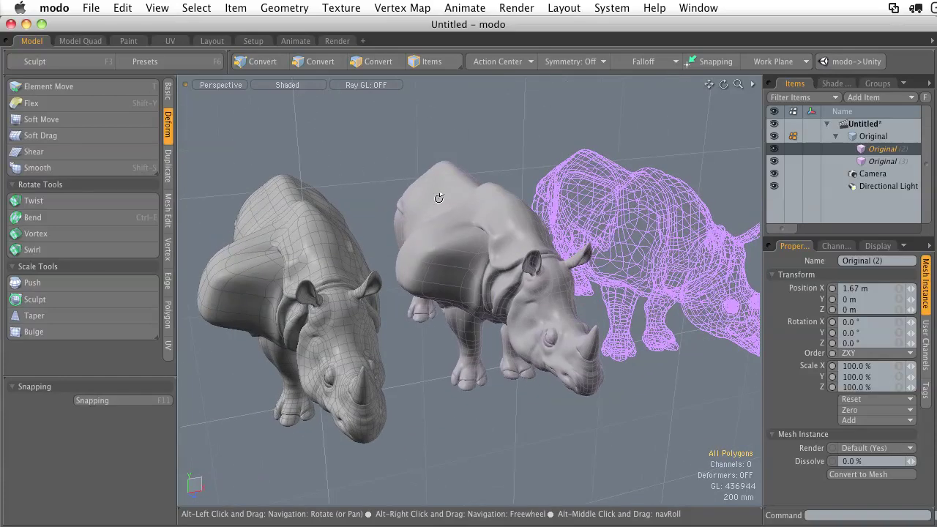
mouse_move(489, 273)
left_mouse_down("ctrl+alt")
mouse_move(581, 251)
mouse_move(696, 259)
mouse_move(540, 259)
mouse_move(610, 251)
mouse_move(464, 246)
mouse_move(403, 207)
left_mouse_up("ctrl+alt")
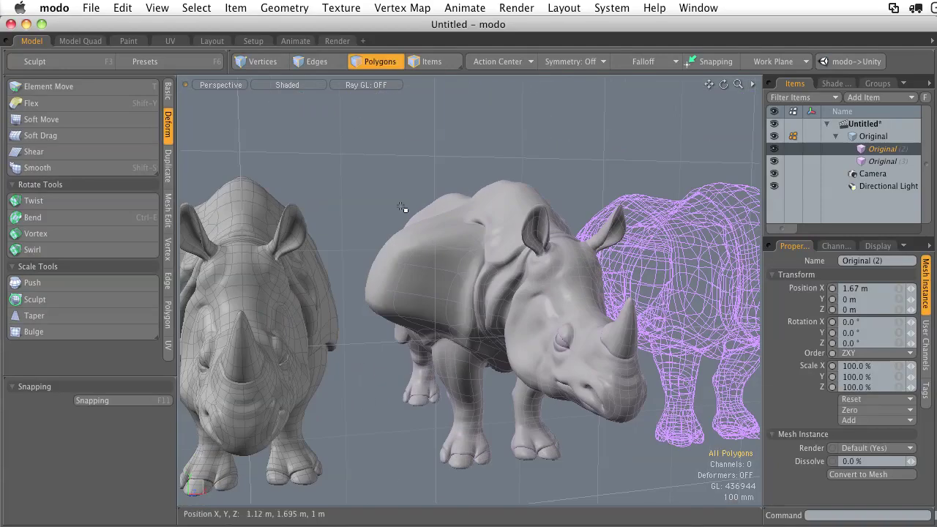
left_click_drag(450, 282, 410, 249, "alt+shift")
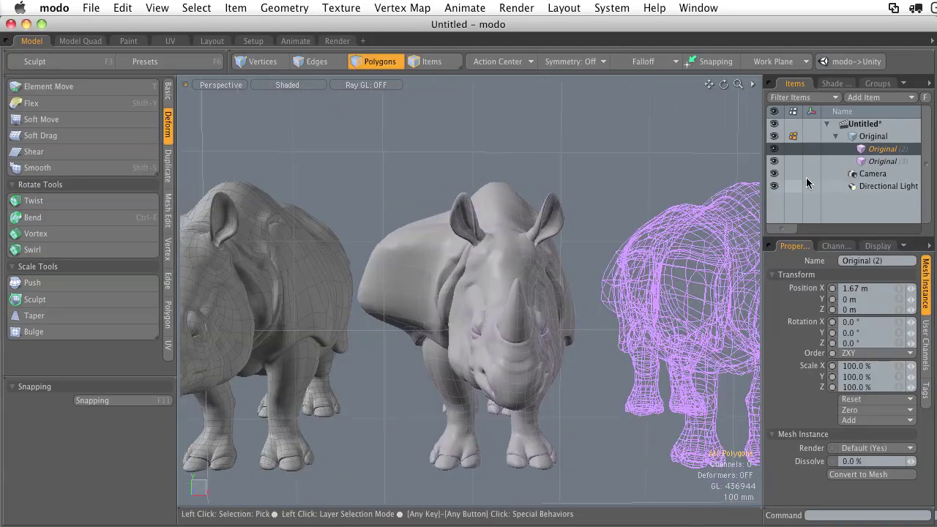
- Select the instance Original (3) and compare its shape with the other two rhinos
left_click(882, 162)
key("shift+a")
left_click_drag(673, 215, 496, 265, "ctrl+alt")
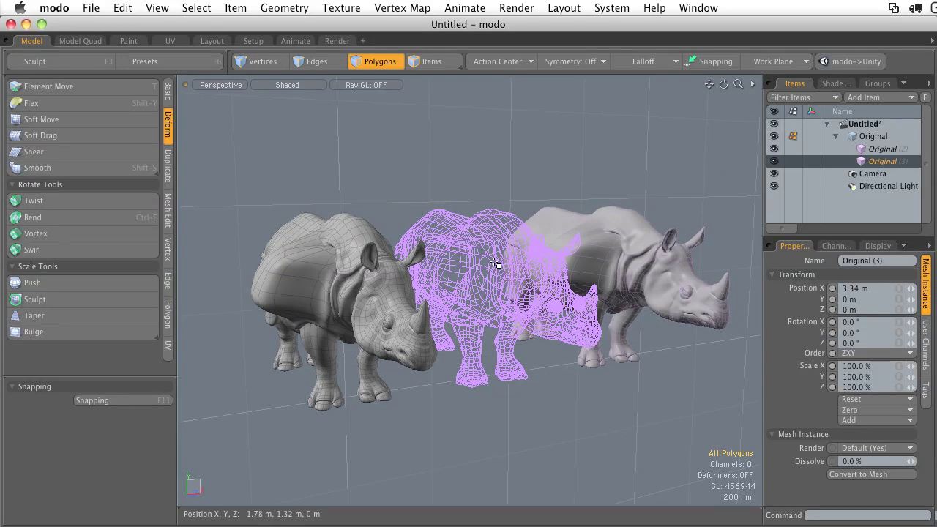